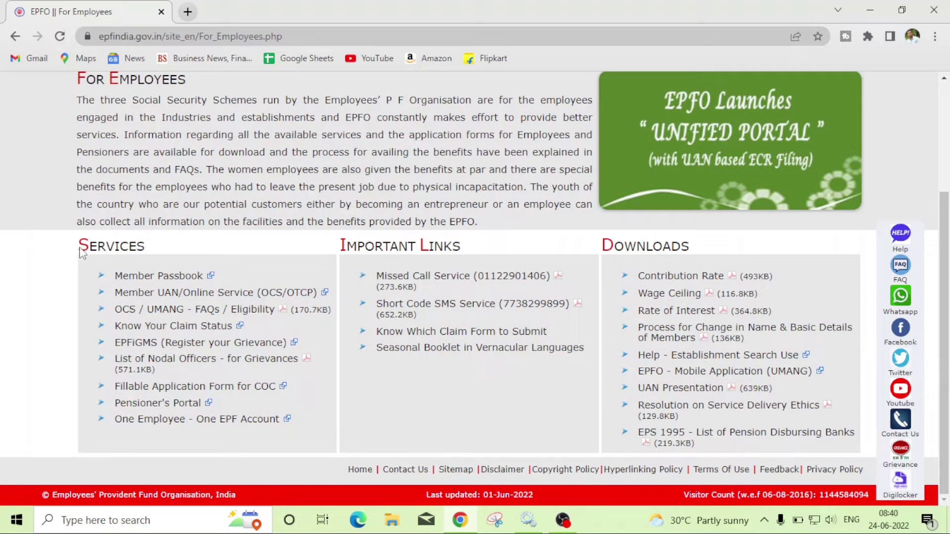
From the Services section, open Member UAN/Online Service (OCS/OTCP) in a new tab.
left_click_drag(76, 246, 182, 244)
right_click(183, 243)
left_click(256, 241)
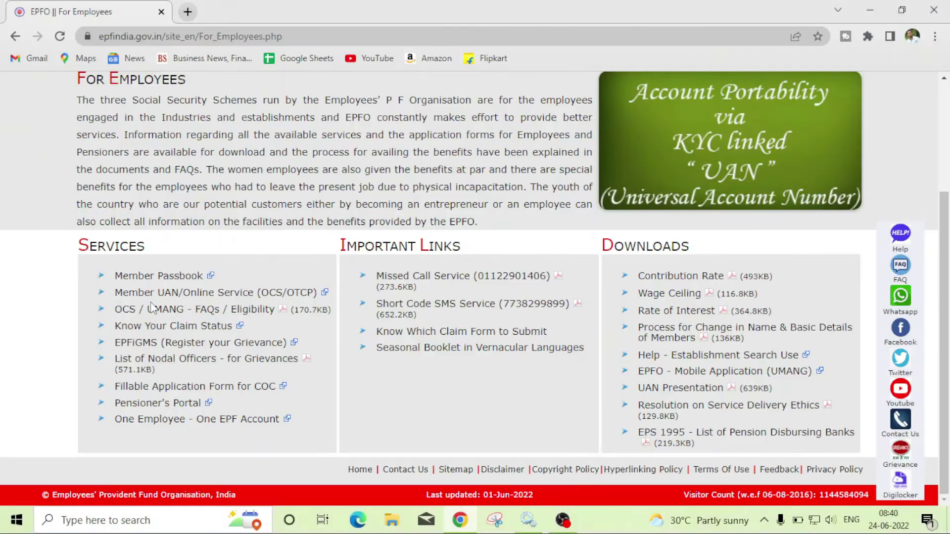
left_click(158, 286)
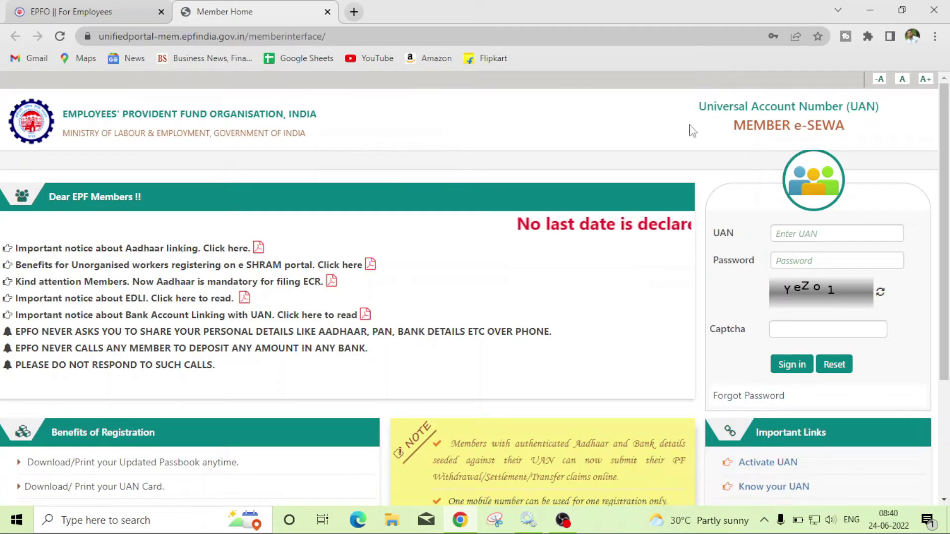
On the e-SEWA home page, go down to Important Links and choose Know your UAN.
left_click(778, 233)
left_click(686, 260)
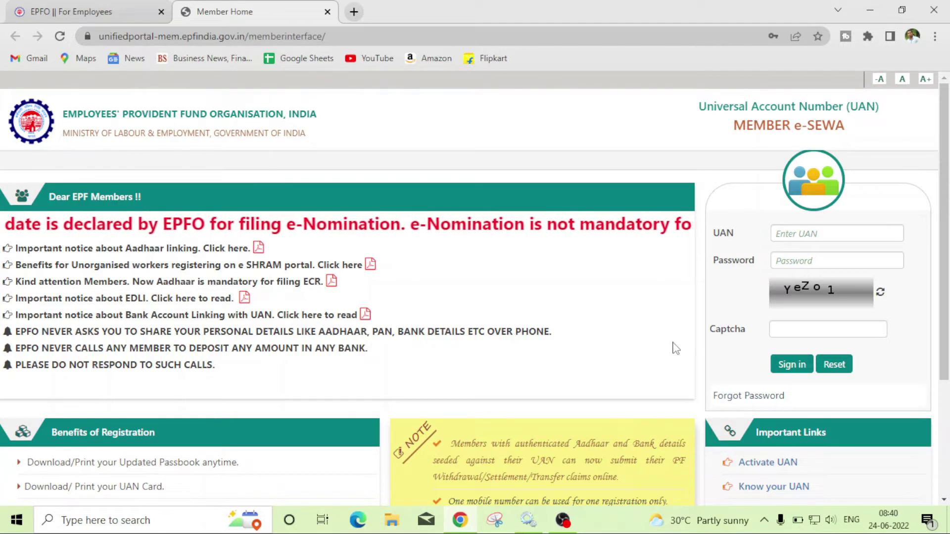
scroll(675, 347, "down", 3)
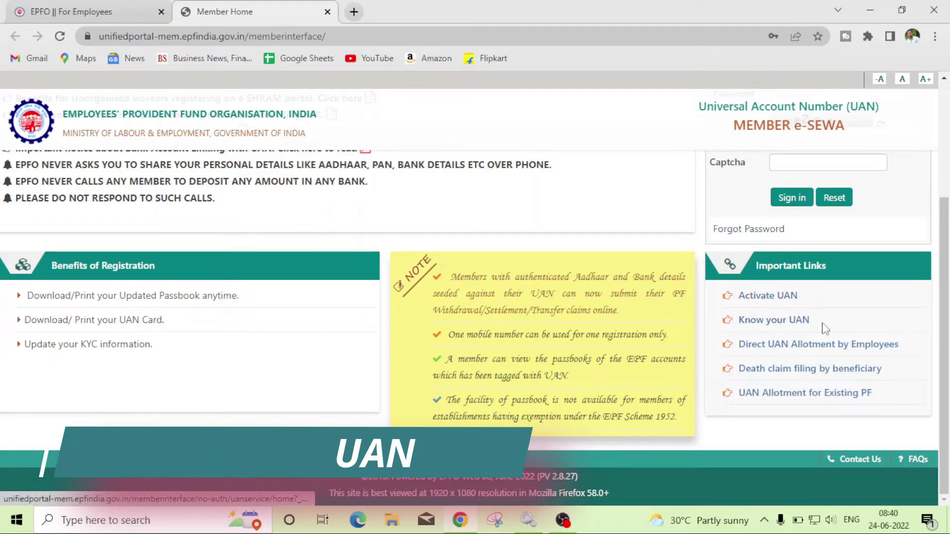
left_click(792, 322)
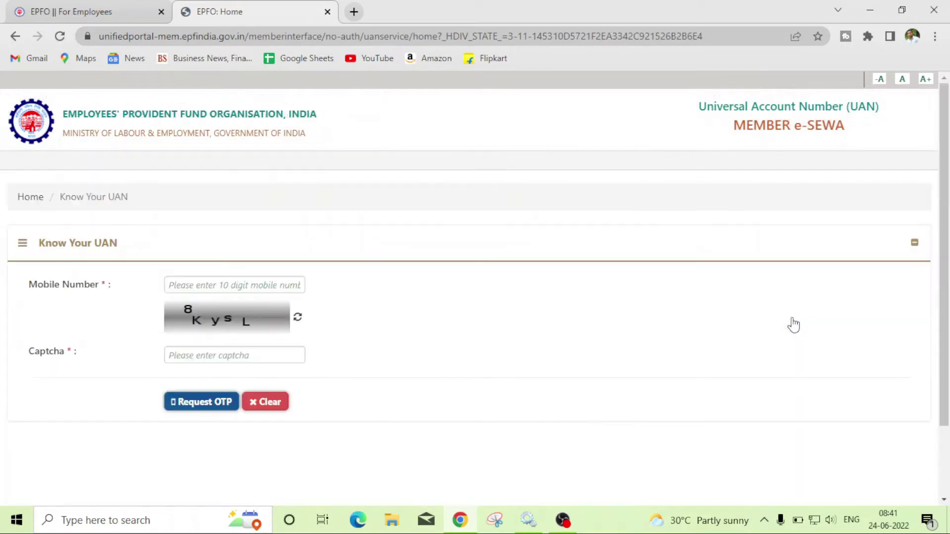
Enter the registered mobile number and the captcha, then request the OTP.
left_click(256, 284)
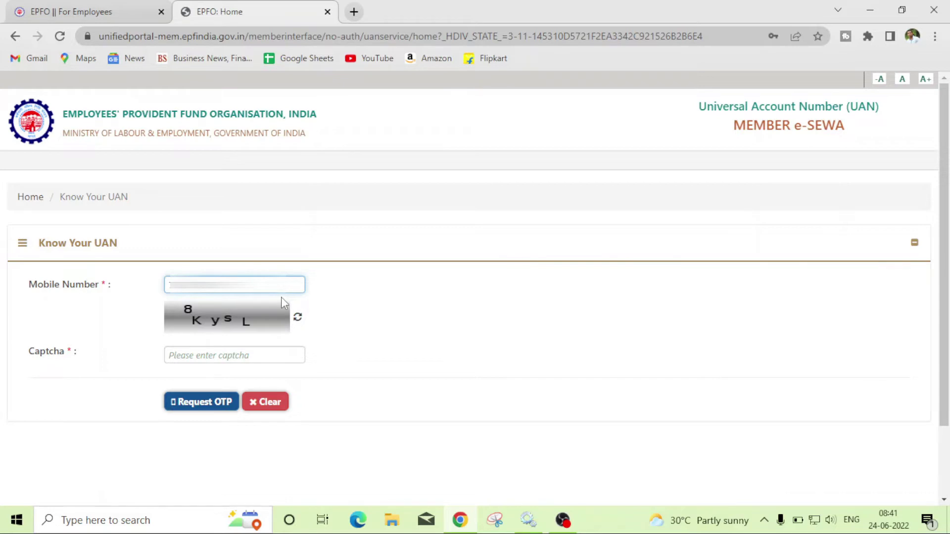
left_click(279, 355)
type("8")
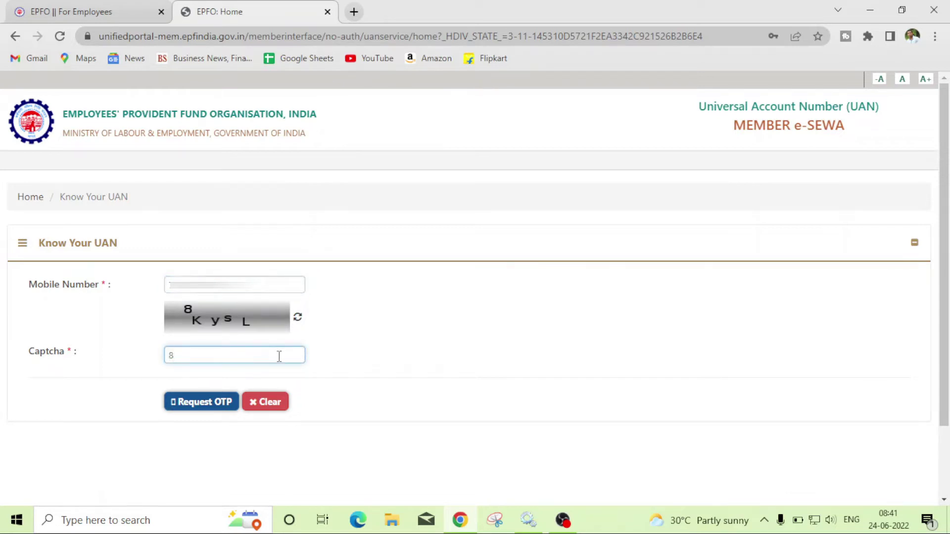
type("Ky")
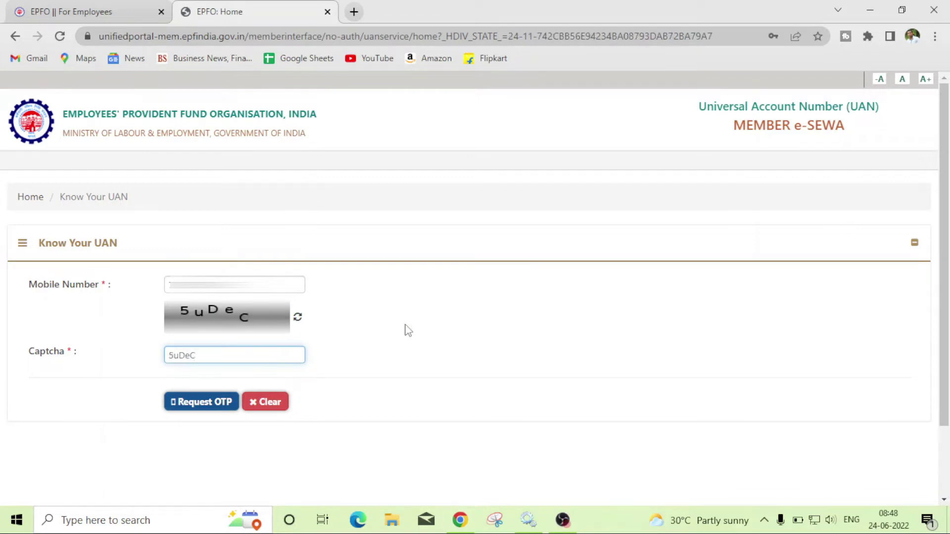
key("ctrl+s")
left_click(522, 393)
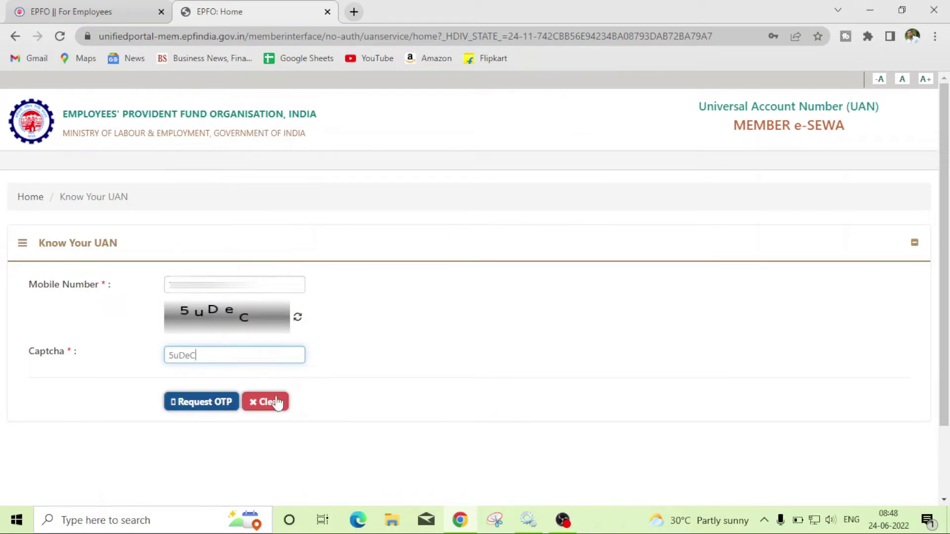
left_click(211, 408)
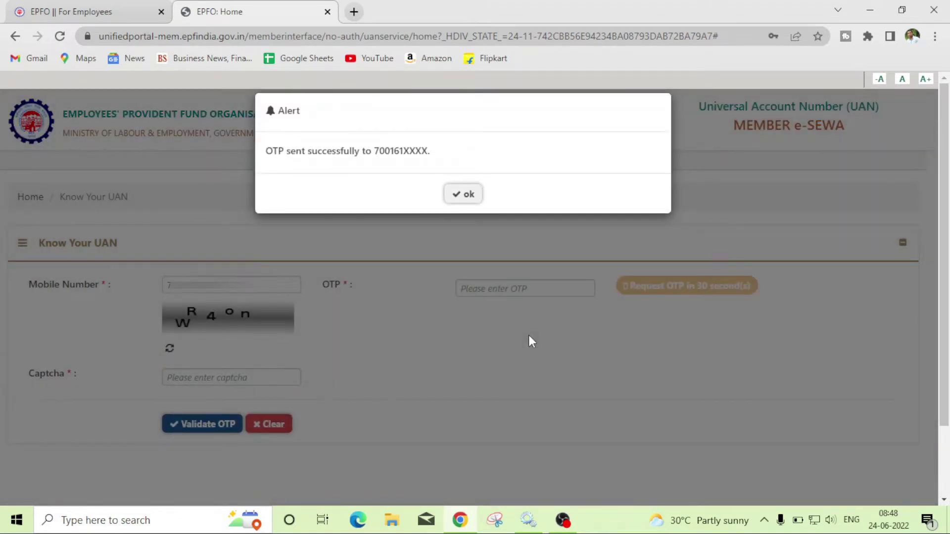
Acknowledge the OTP-sent alert and enter the received OTP.
left_click(465, 194)
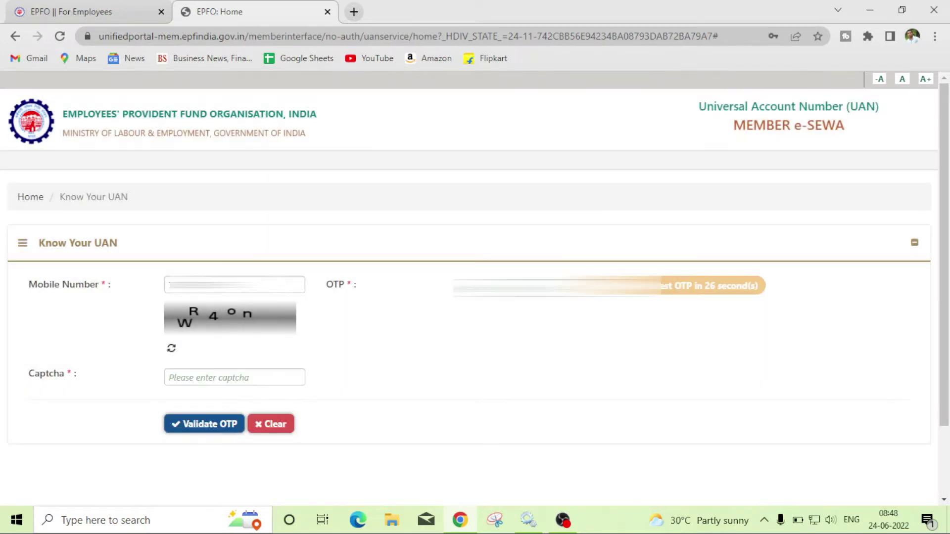
right_click(497, 289)
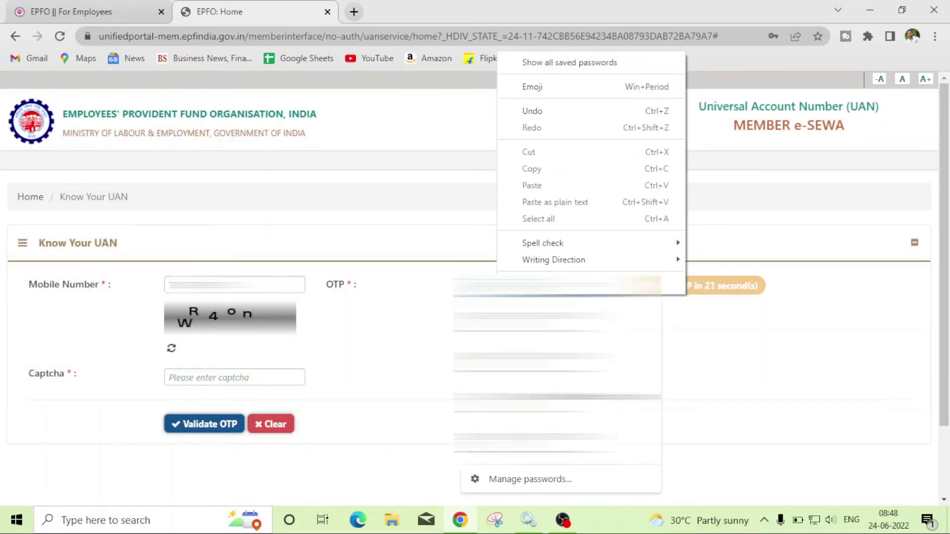
key("Escape")
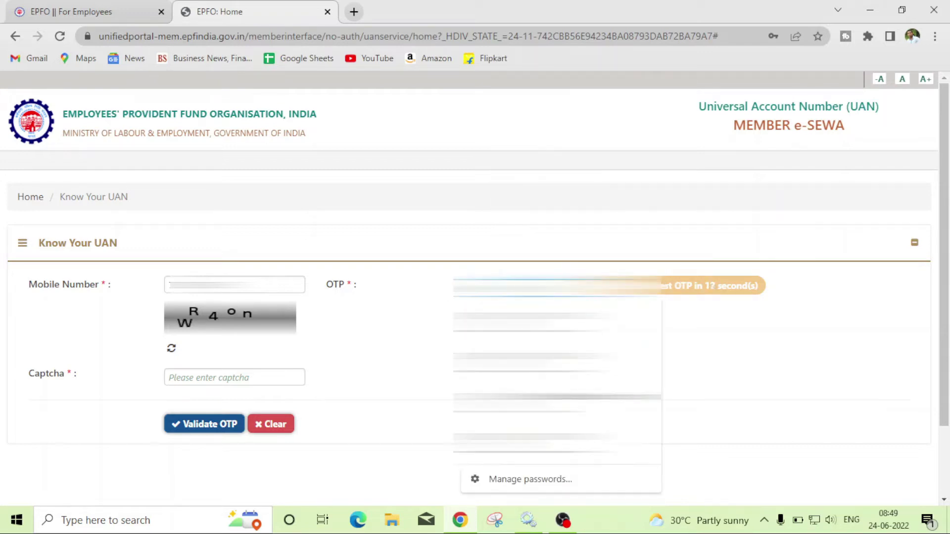
key("Escape")
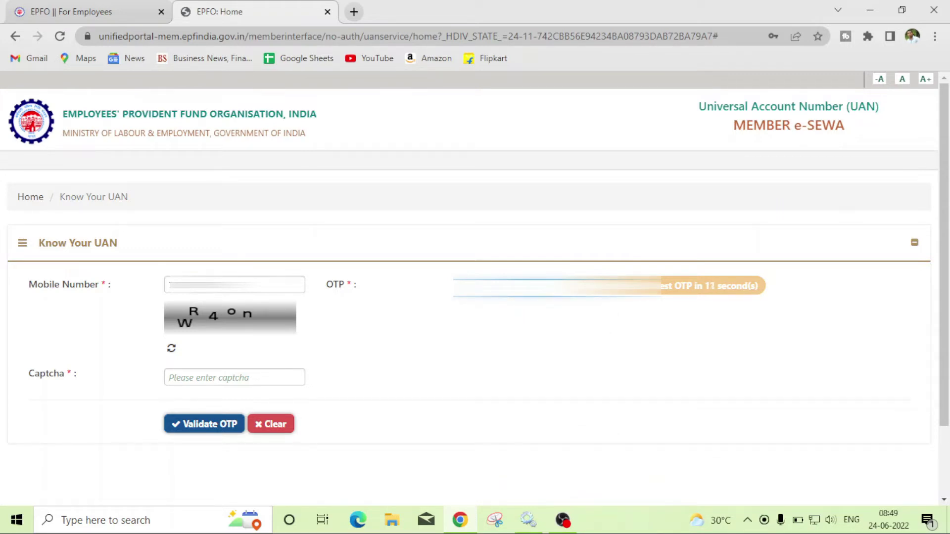
key("Down")
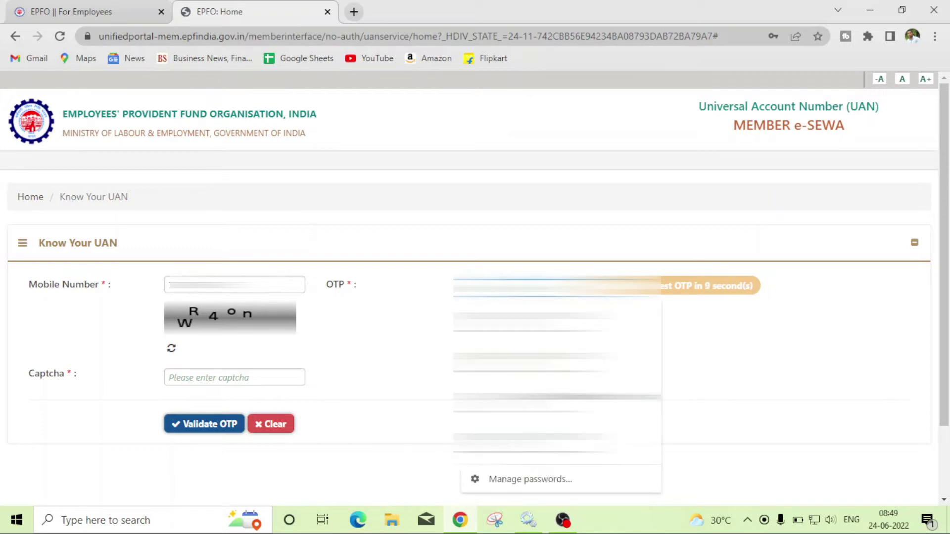
type("••")
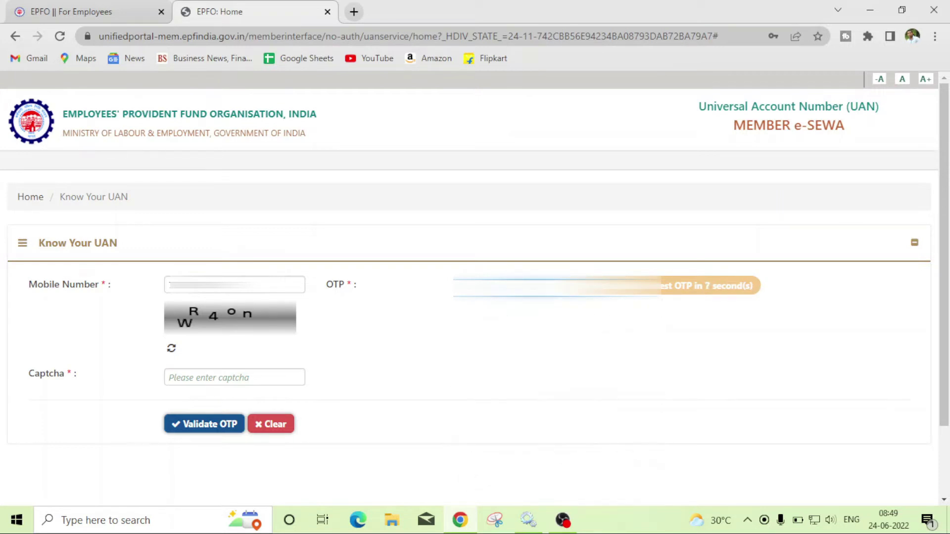
type("••••")
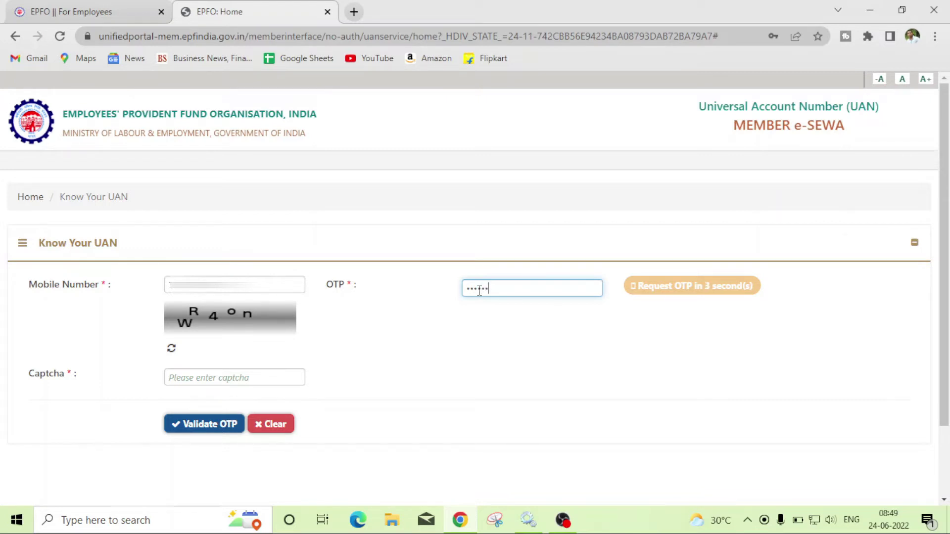
Enter the new captcha and validate the OTP.
left_click(270, 377)
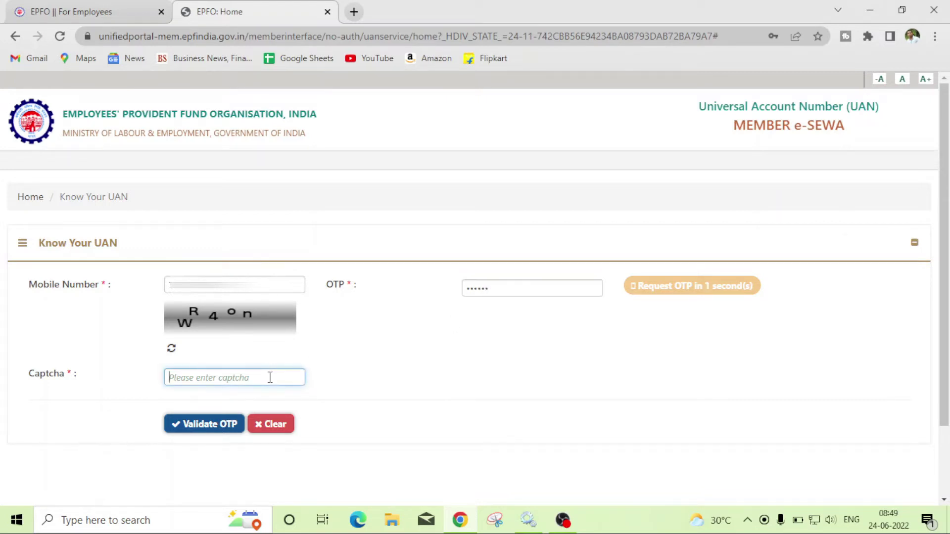
type("W")
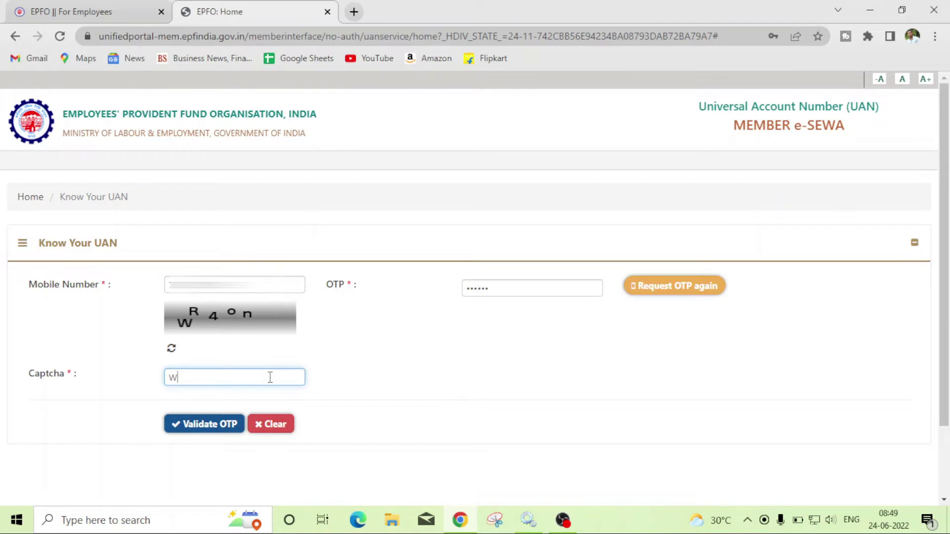
type("R4on")
left_click(210, 429)
right_click(210, 428)
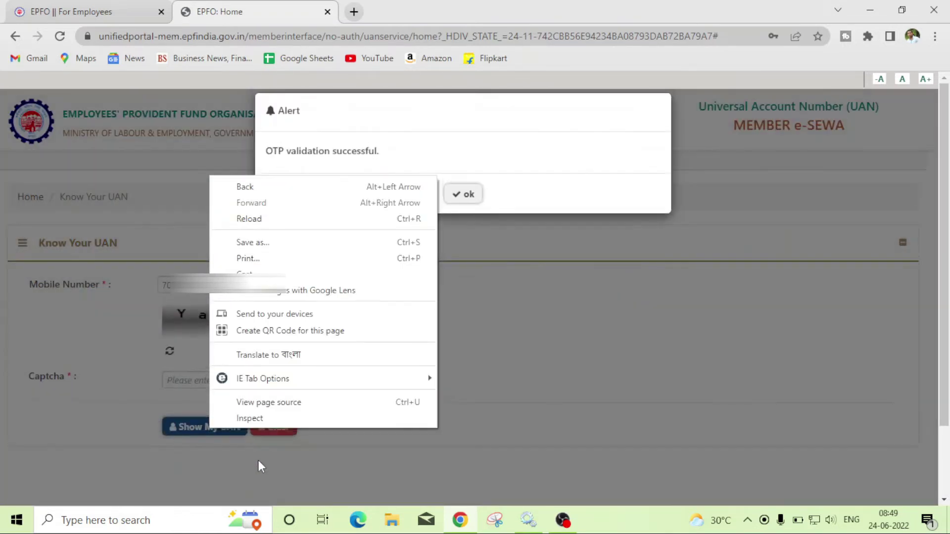
left_click(495, 307)
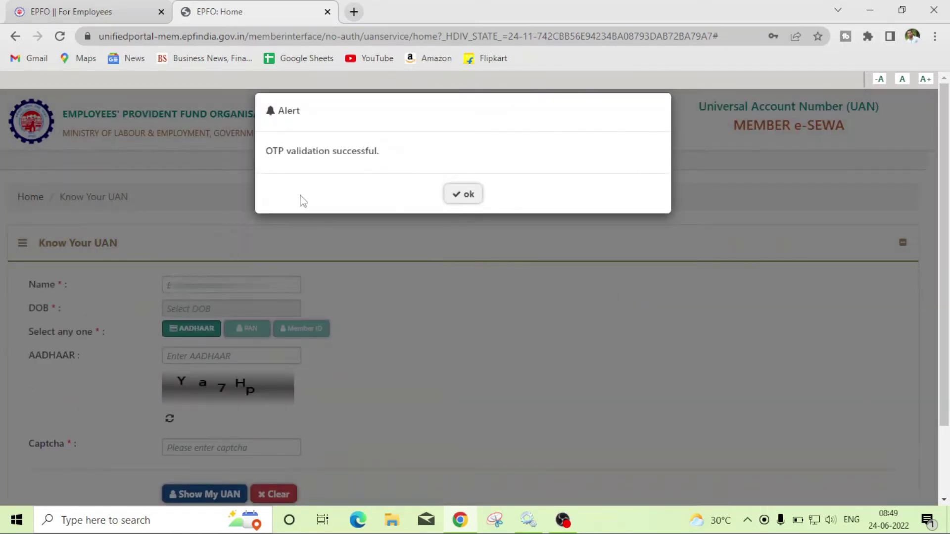
Acknowledge the validation success and fill in the member's name, date of birth and Aadhaar number.
left_click(460, 195)
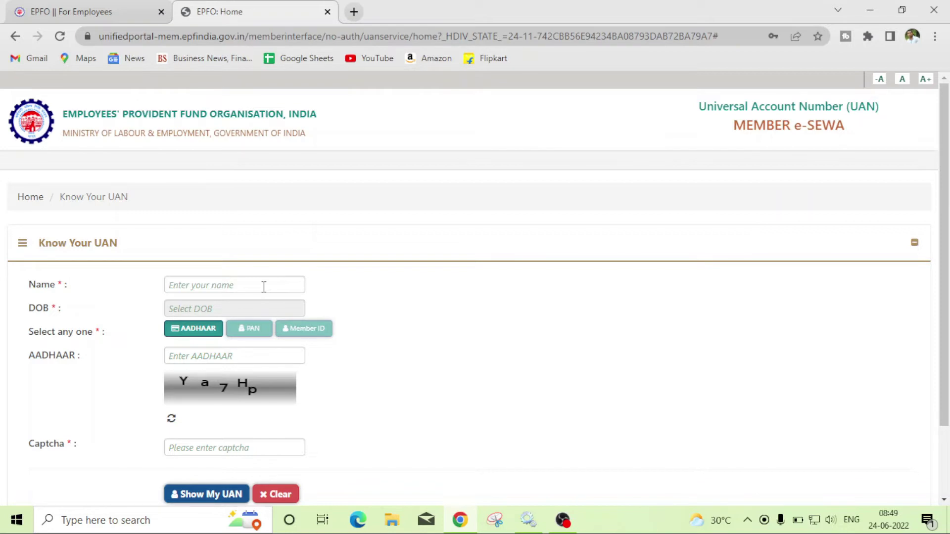
left_click(263, 287)
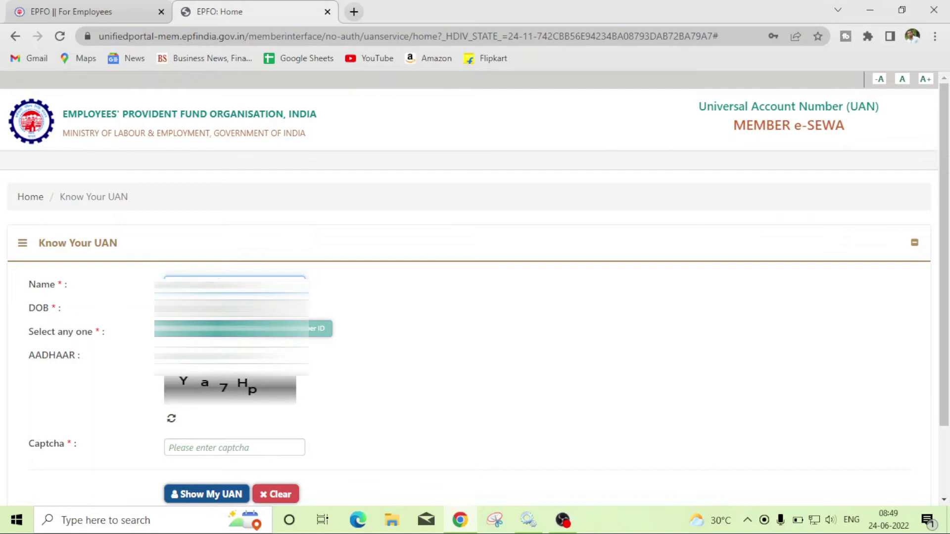
key("shift+F10")
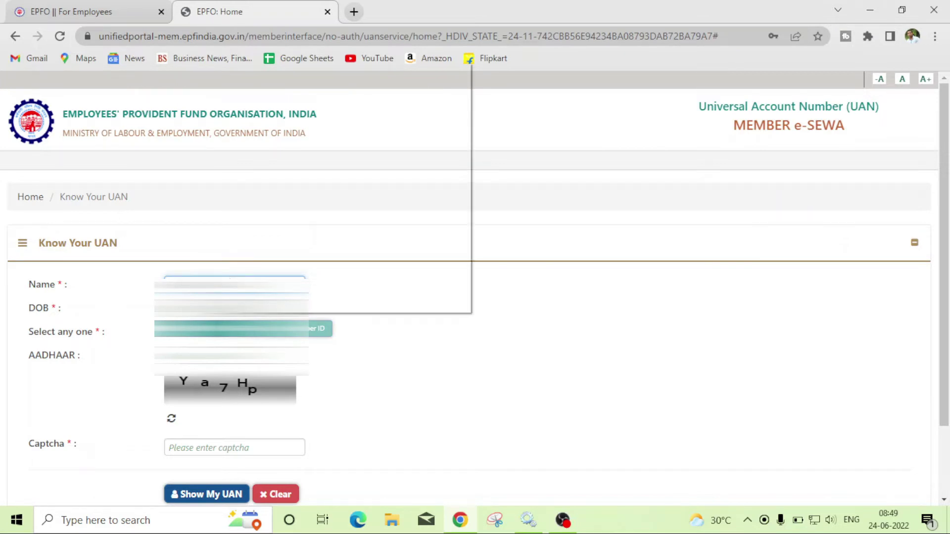
key("Escape")
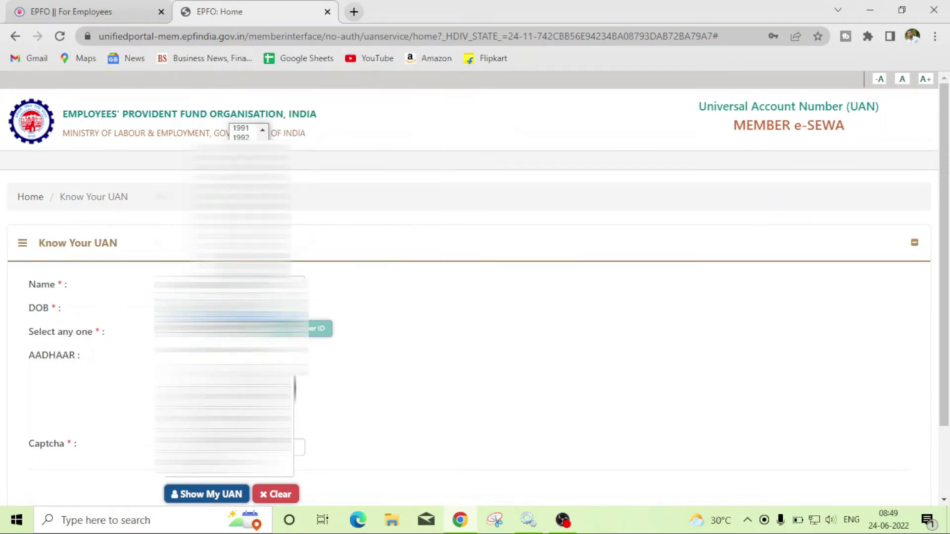
key("Escape")
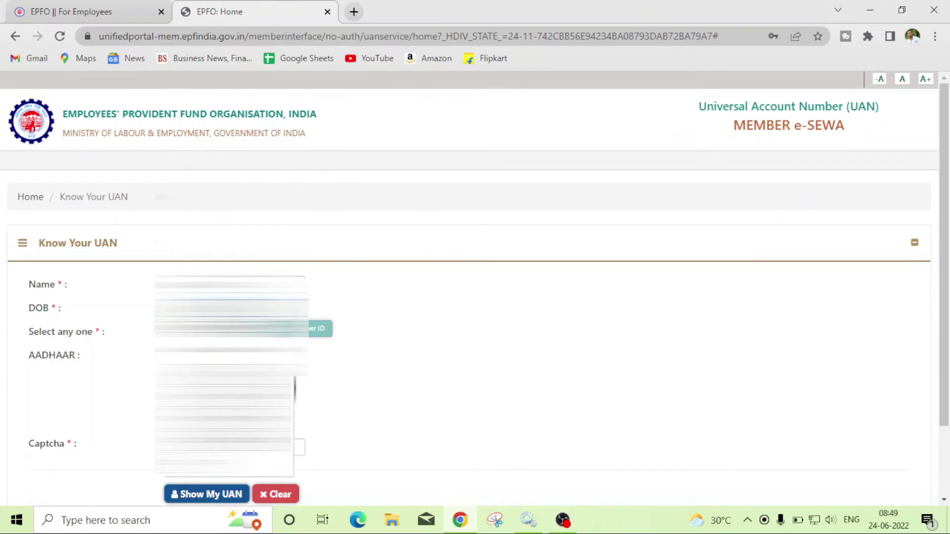
left_click(222, 358)
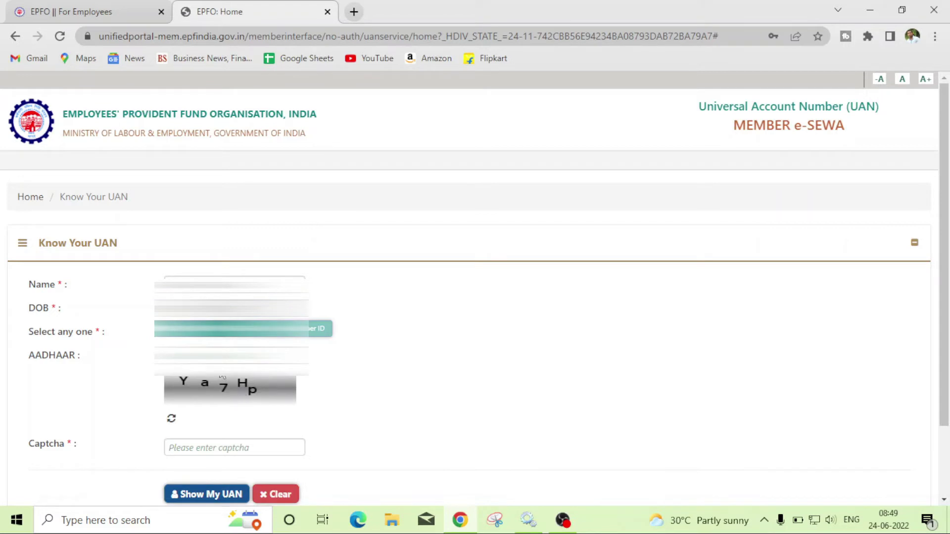
left_click(231, 355)
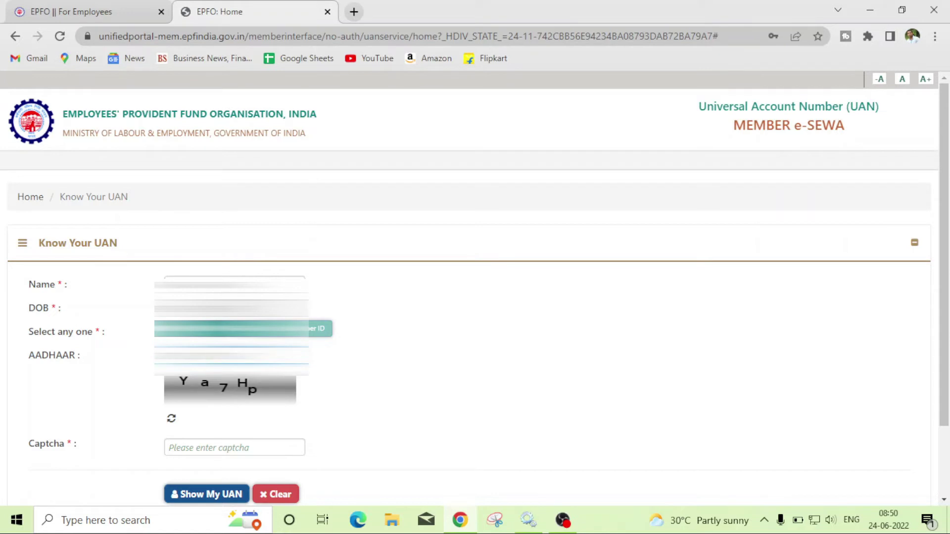
Type the captcha characters and submit the details to request the UAN.
left_click(228, 451)
type("Y")
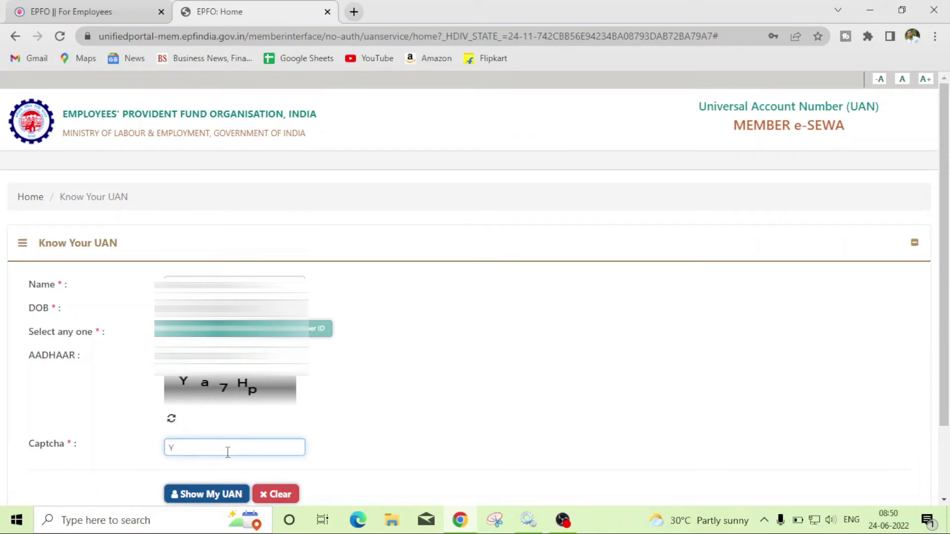
type("a7Hp")
left_click(219, 499)
Reveal the UAN with Show My UAN, copy the number from the alert, then close it.
left_click(219, 499)
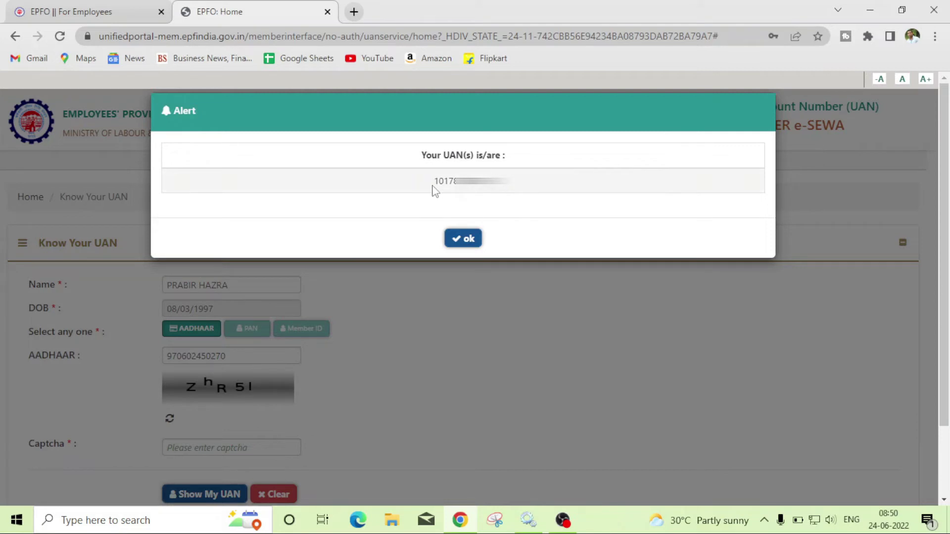
left_click_drag(434, 190, 510, 183)
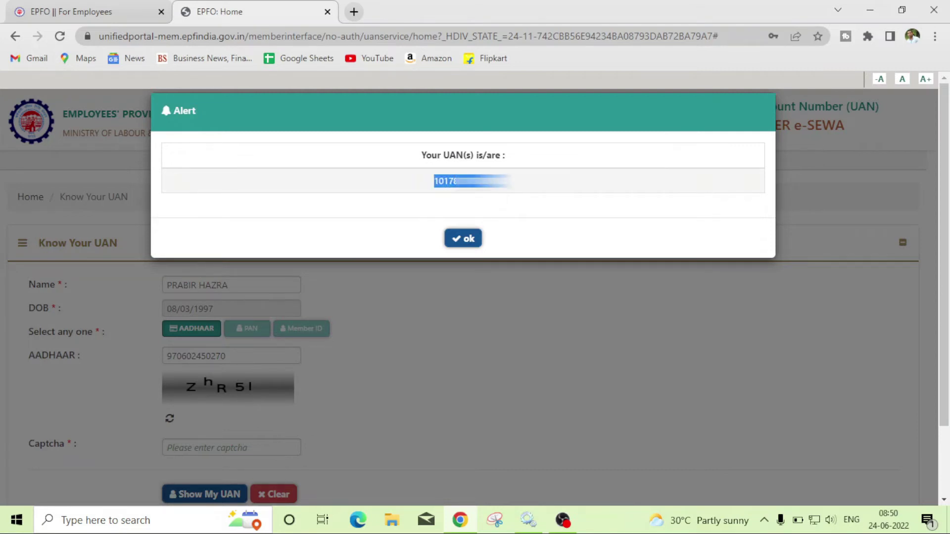
right_click(455, 183)
left_click(475, 194)
left_click(467, 238)
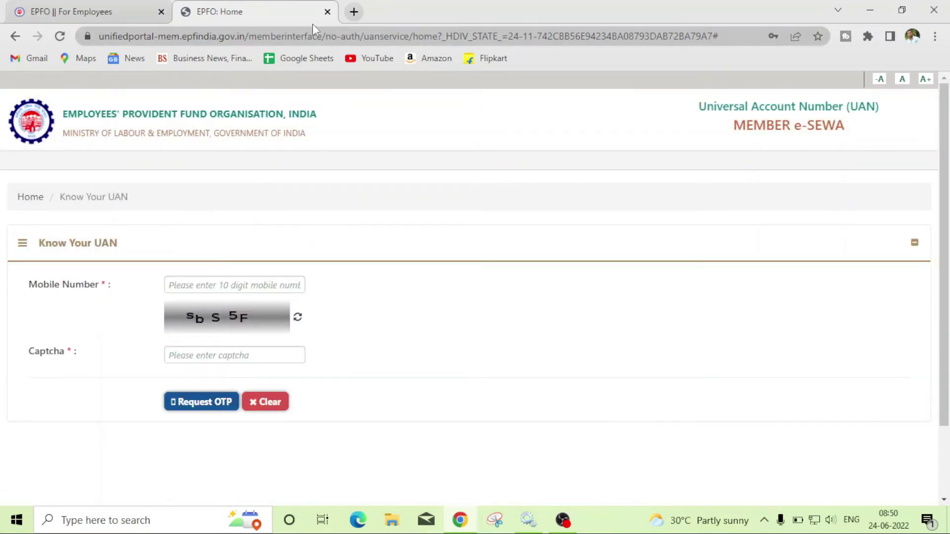
Close the Know Your UAN tab, reopen the member portal and go to Activate UAN.
left_click(327, 13)
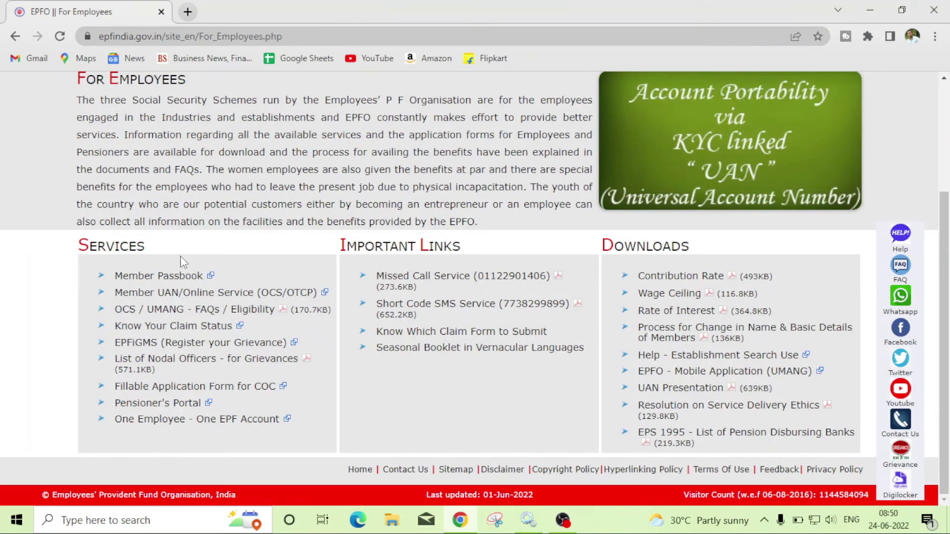
left_click(168, 294)
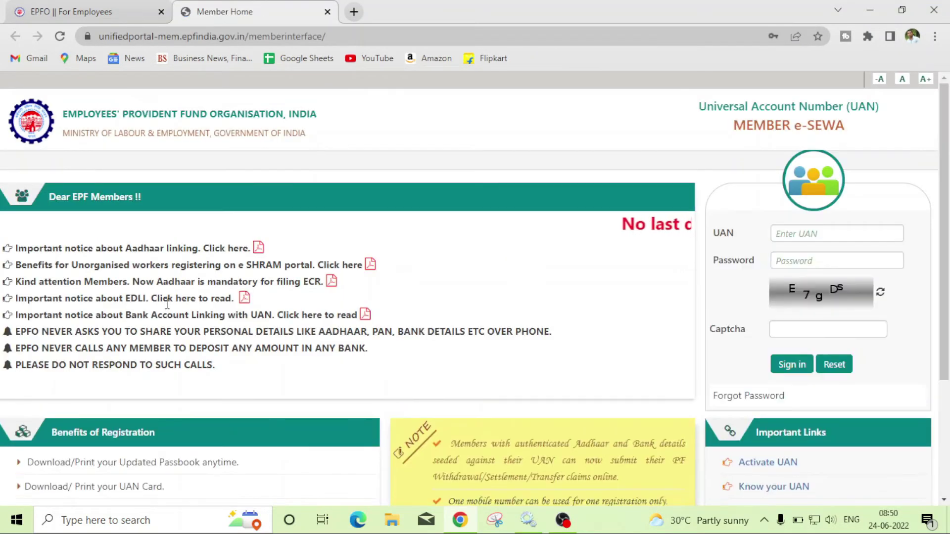
scroll(603, 364, "down", 3)
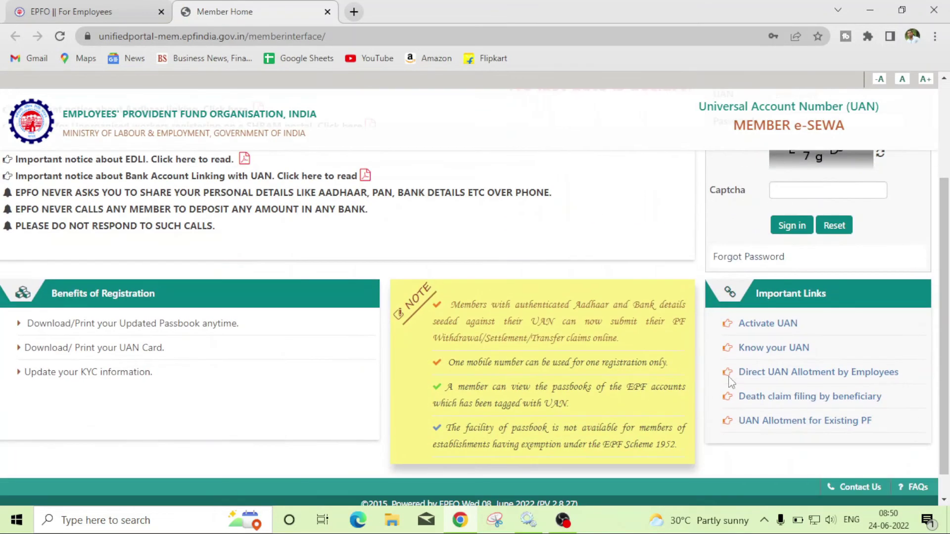
left_click(749, 330)
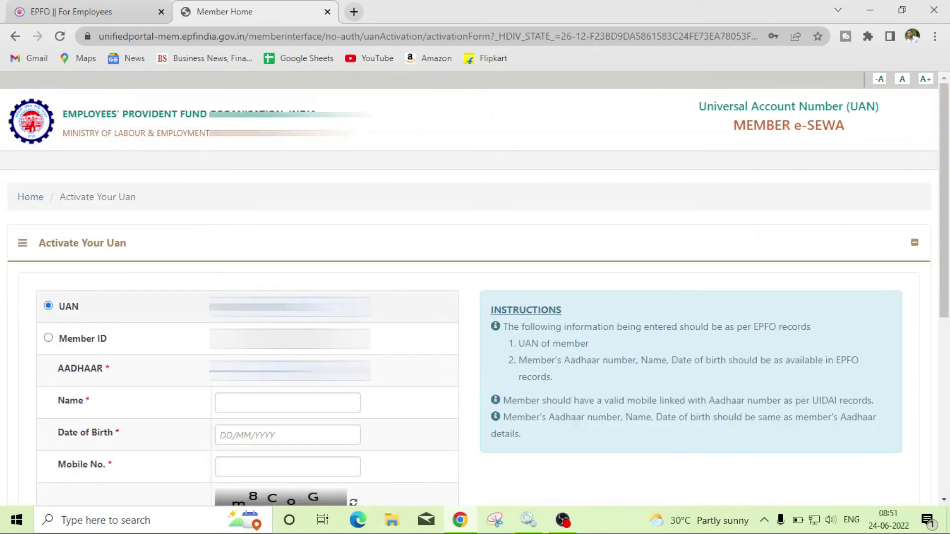
Paste the copied UAN, clear the autofilled Aadhaar value and type the correct Aadhaar number.
left_click(290, 306)
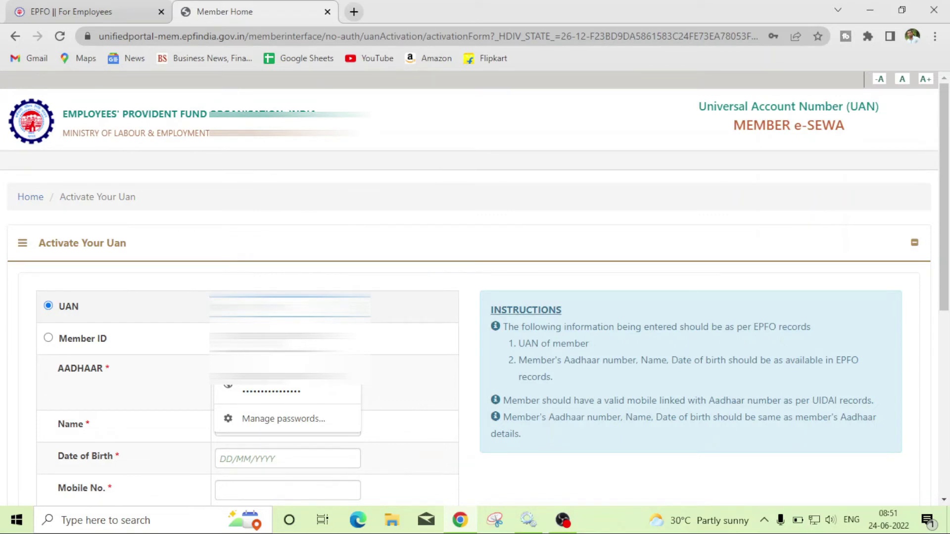
left_click(304, 387)
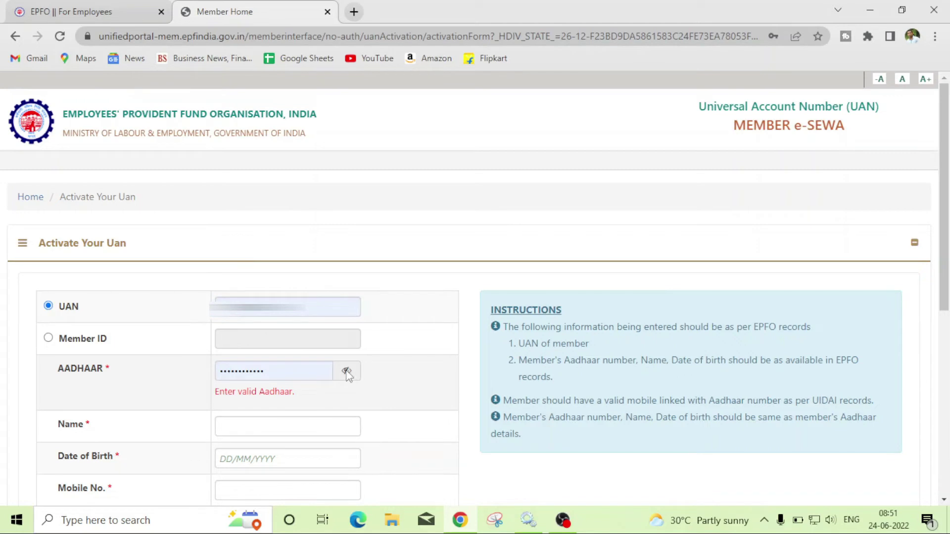
left_click(346, 371)
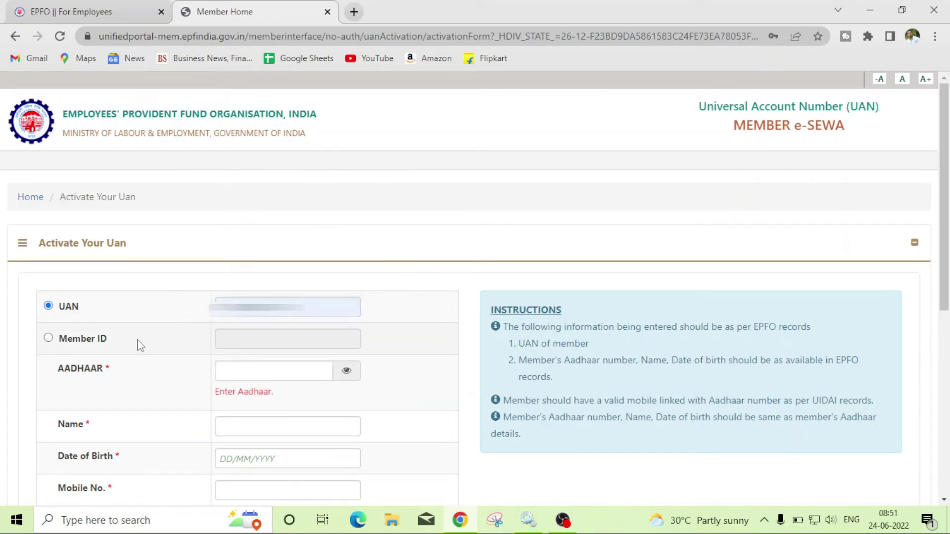
left_click(223, 373)
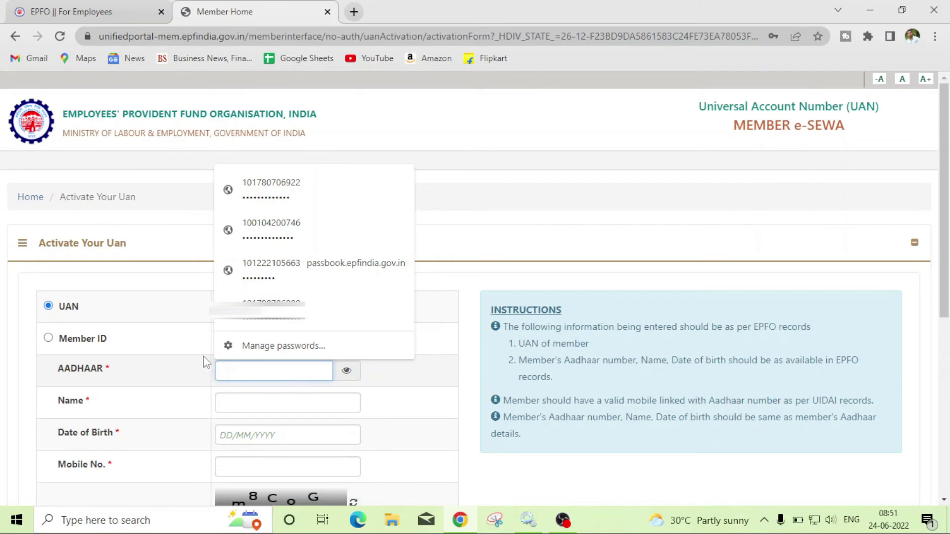
left_click(186, 324)
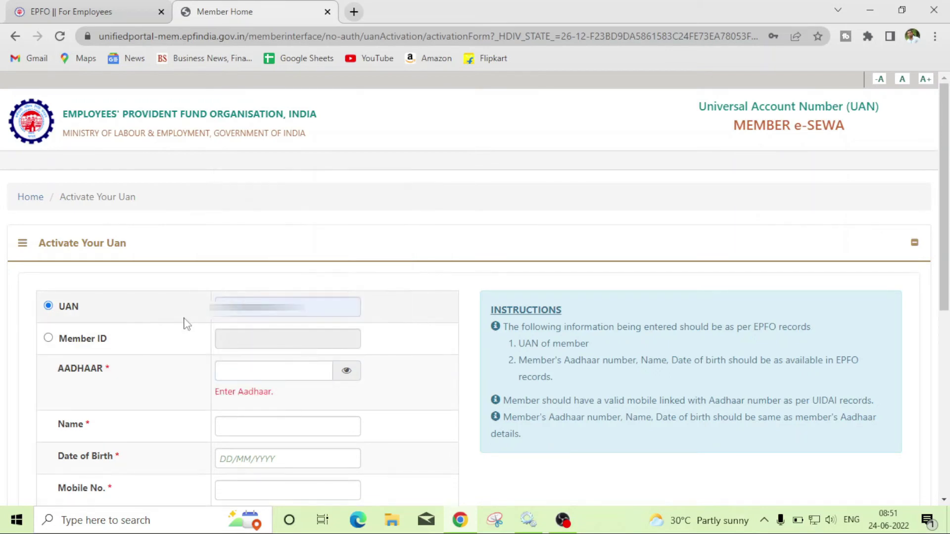
left_click(229, 369)
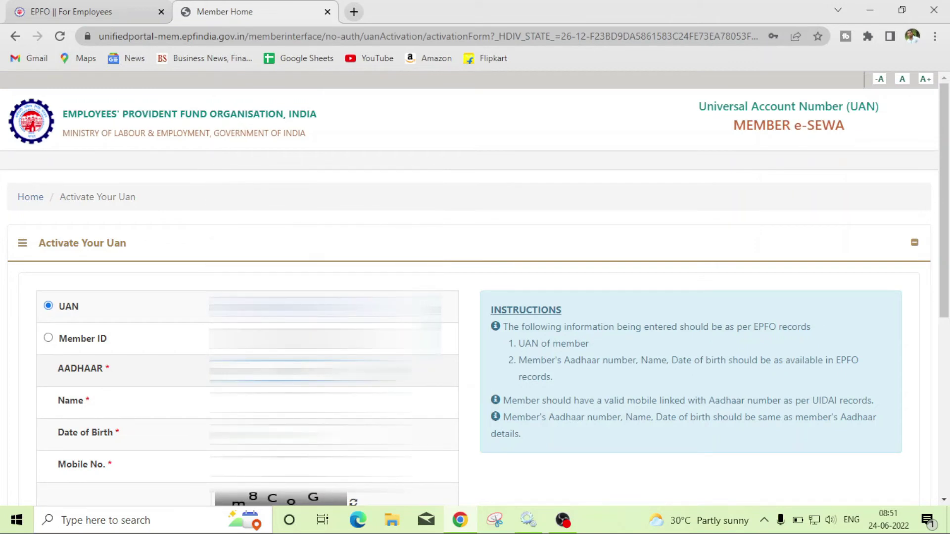
Fill the Name, Date of Birth and Mobile No. fields, rechecking the UAN entry.
left_click(307, 402)
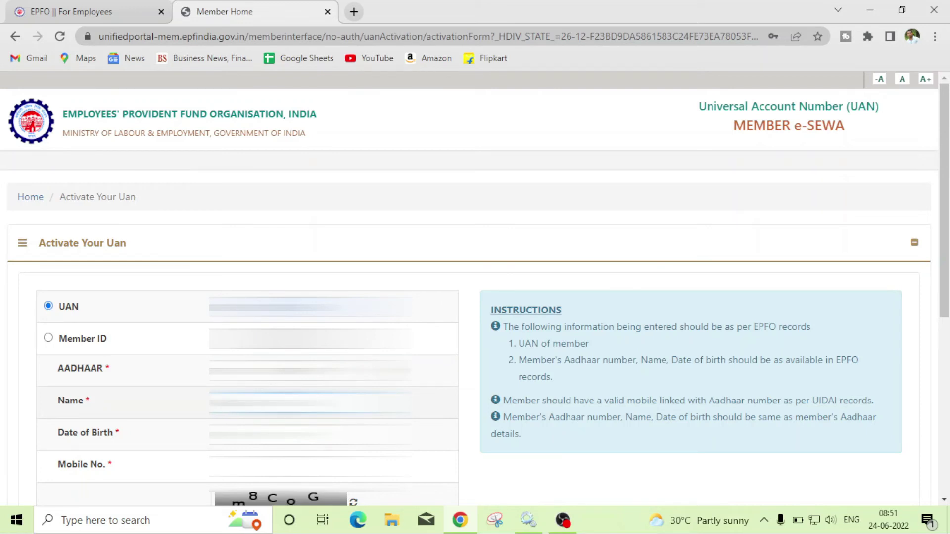
left_click(309, 434)
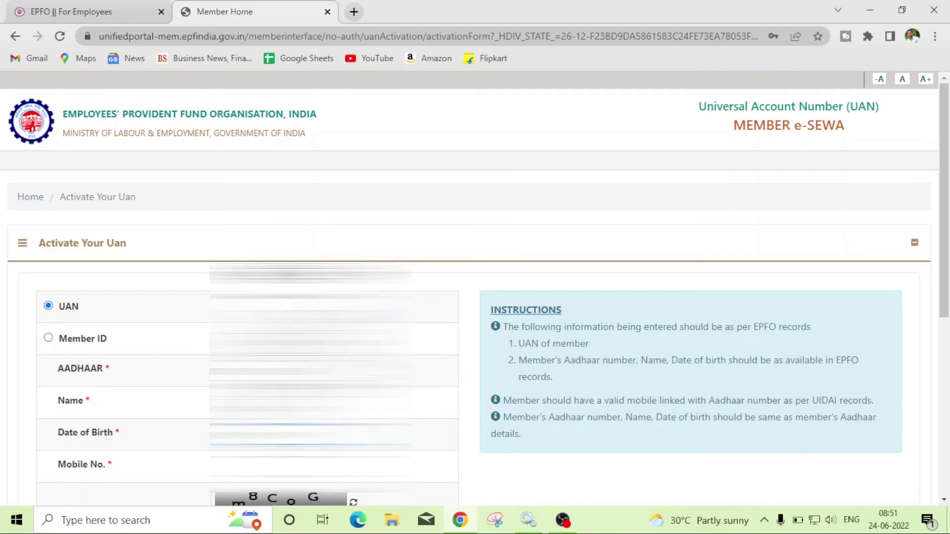
left_click(309, 466)
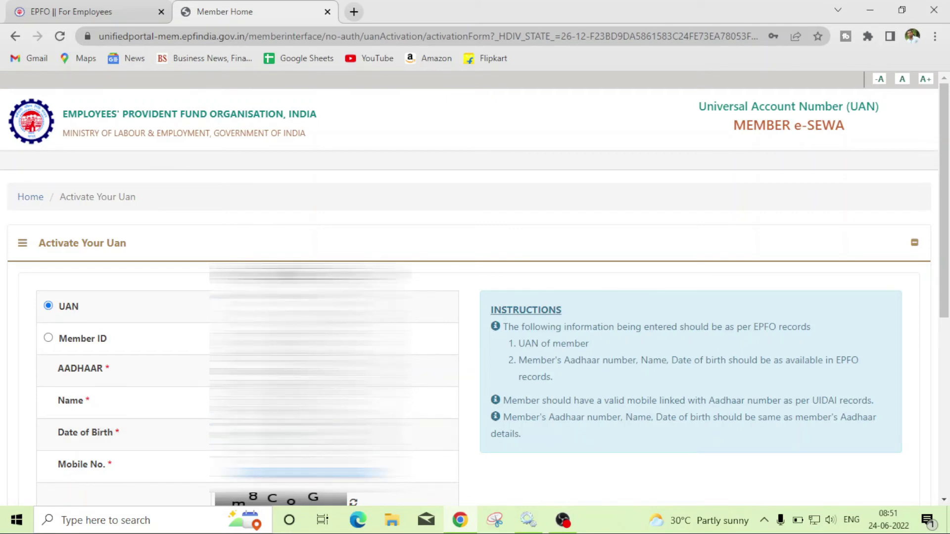
left_click(280, 284)
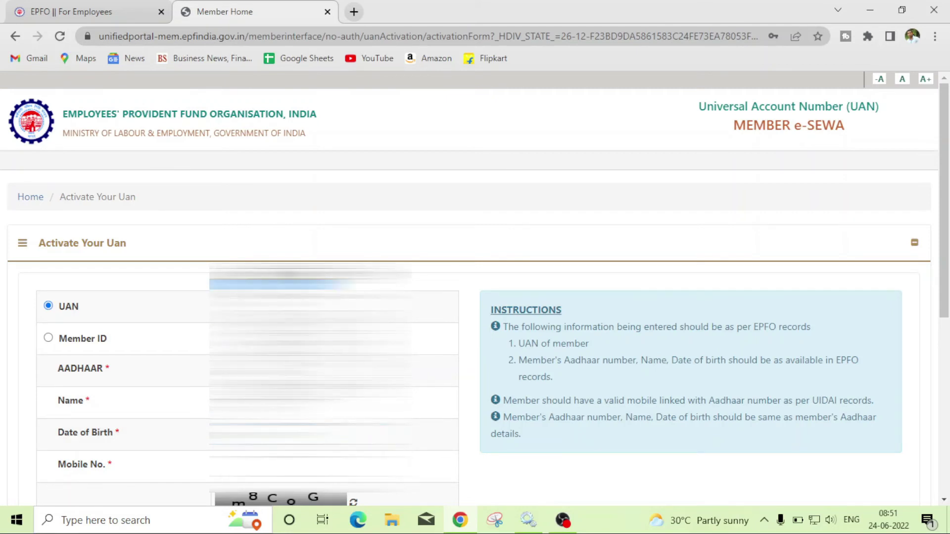
left_click(309, 434)
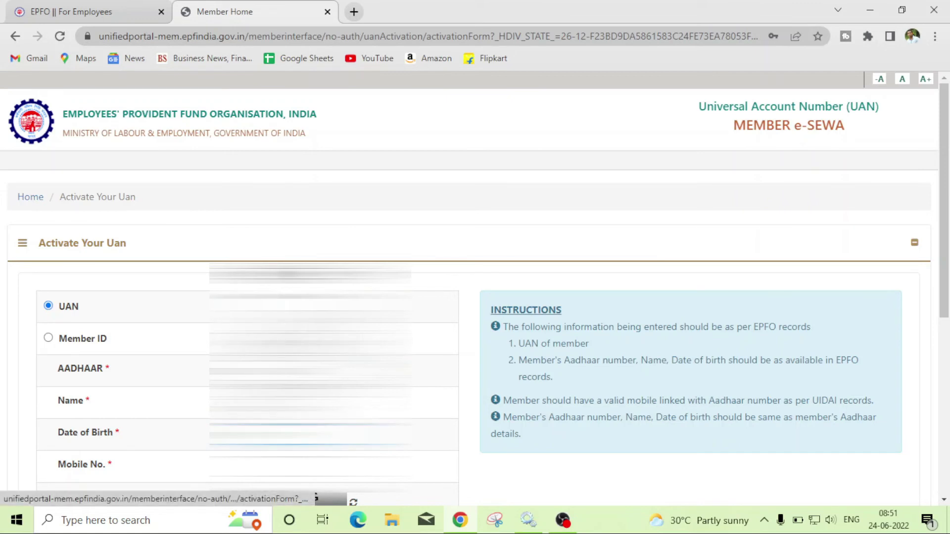
left_click(309, 306)
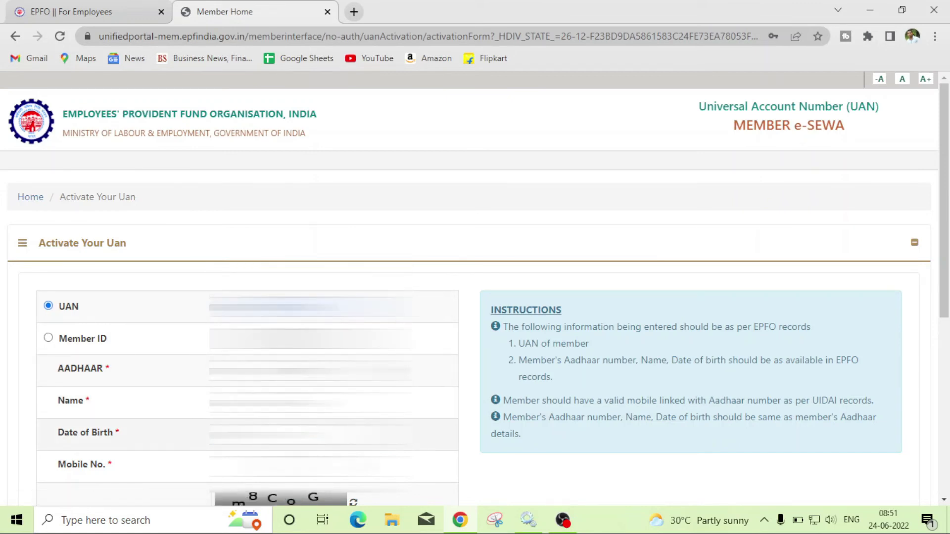
left_click(309, 466)
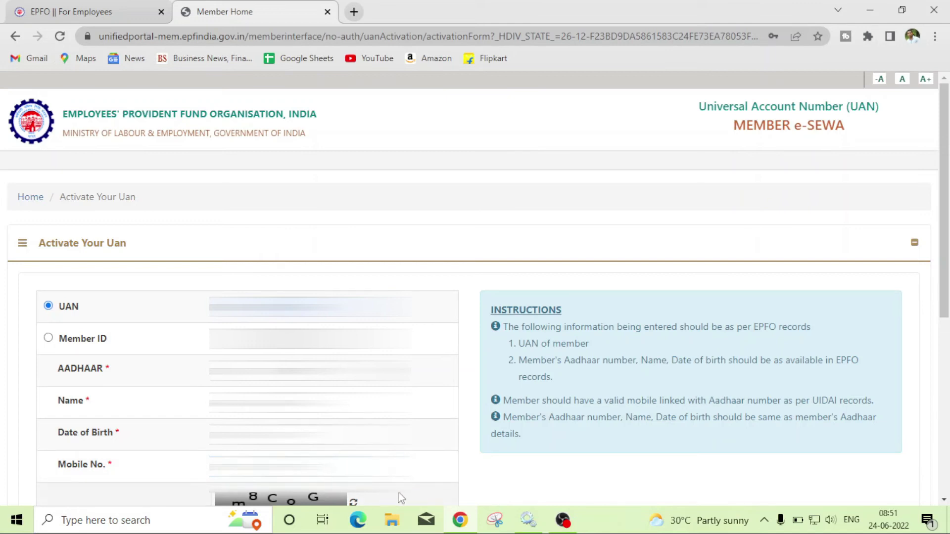
scroll(399, 496, "down", 1)
Enter the captcha, tick the Aadhaar authentication consent and request the authorization PIN.
left_click(325, 474)
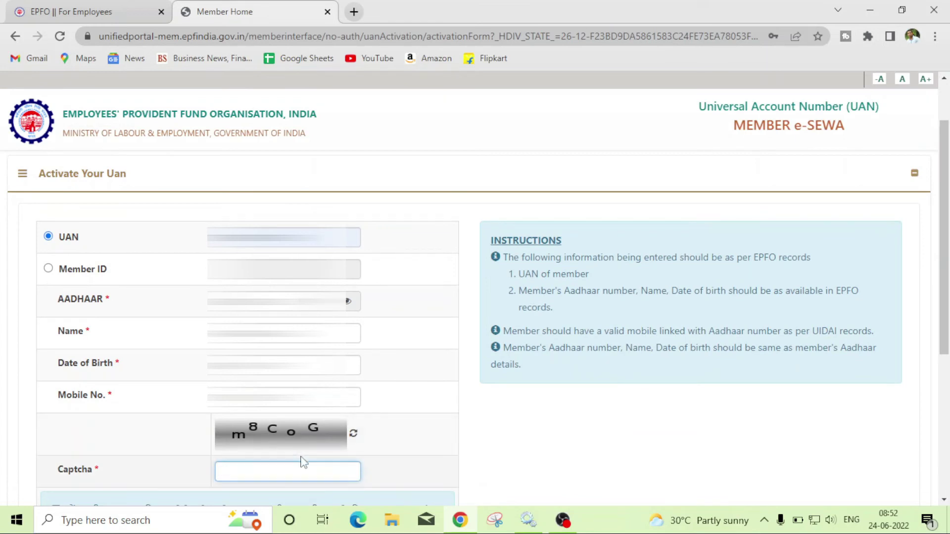
type("m8CoG")
left_click_drag(946, 310, 946, 396)
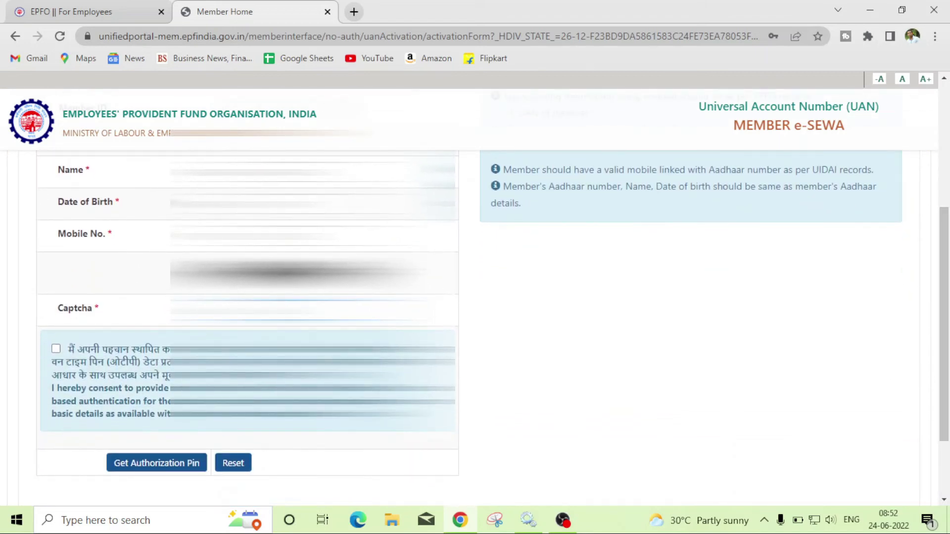
left_click(56, 349)
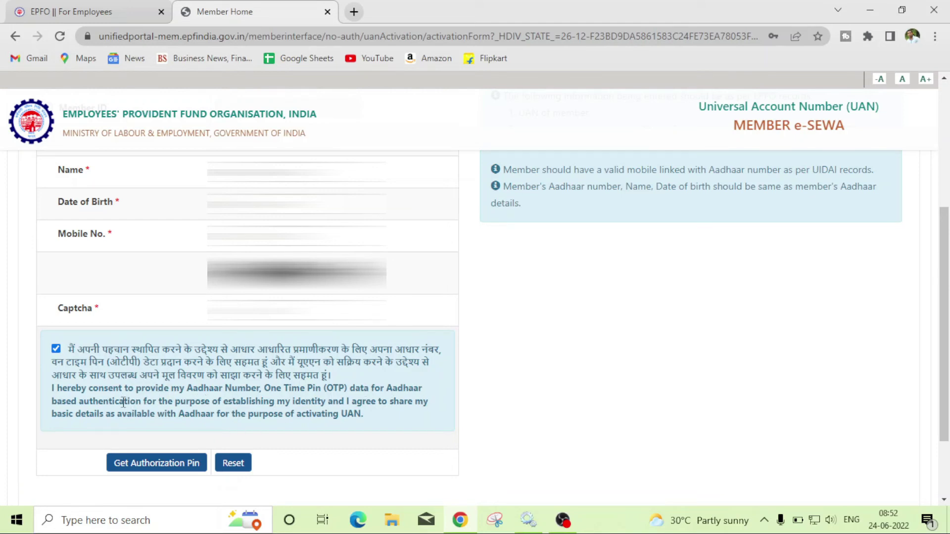
left_click(140, 470)
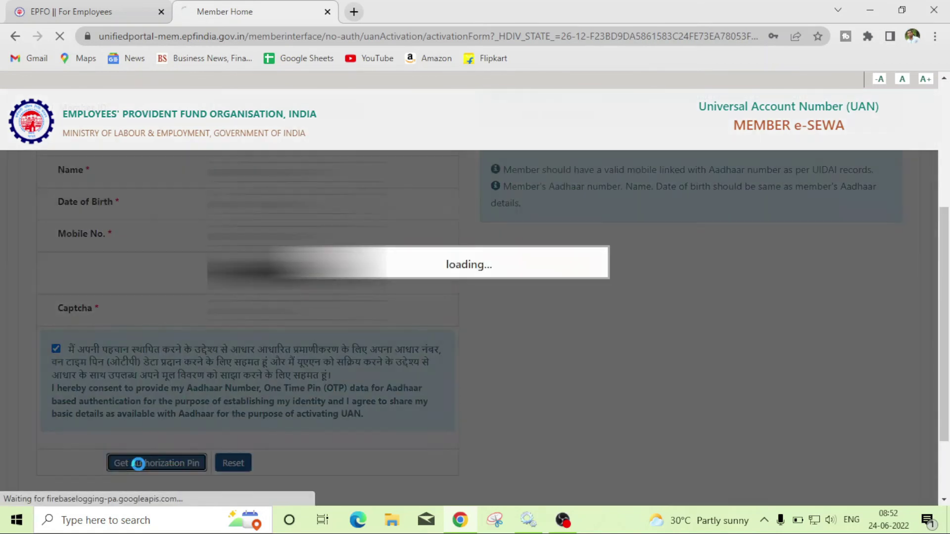